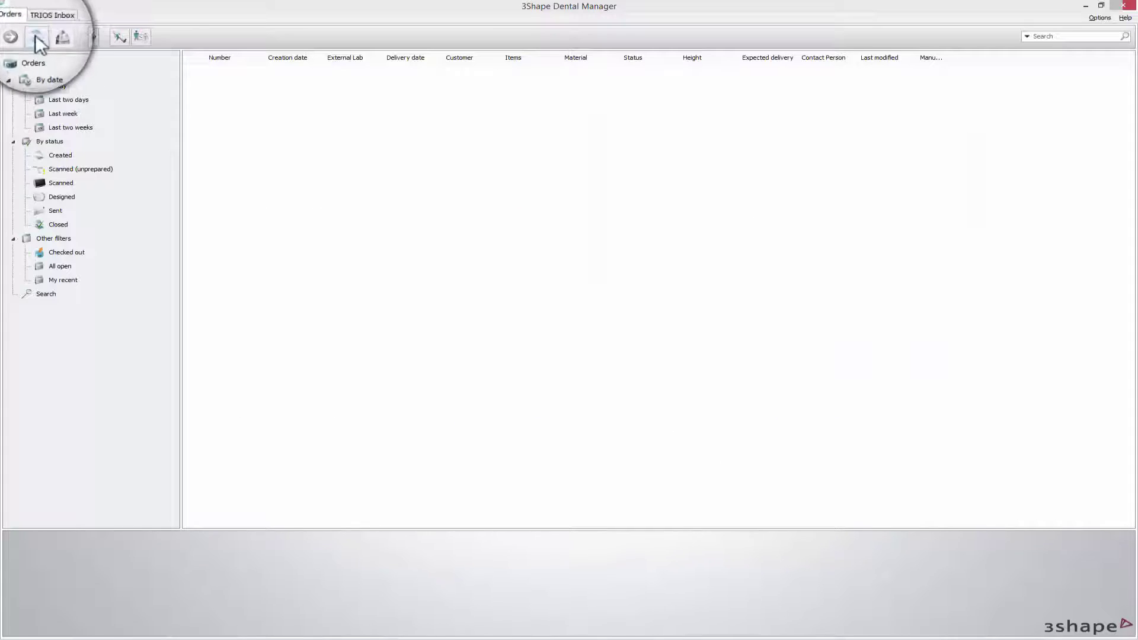
- Mark teeth 11 and 21 as anatomy crowns in the new order
left_click(37, 38)
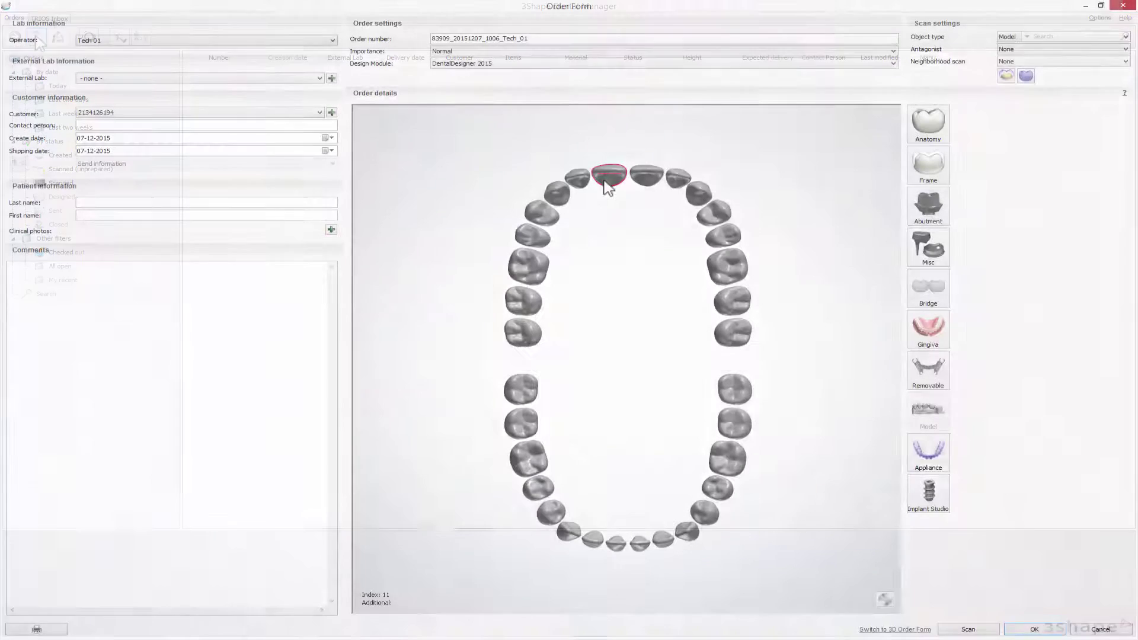
left_click(648, 178)
left_click(916, 140)
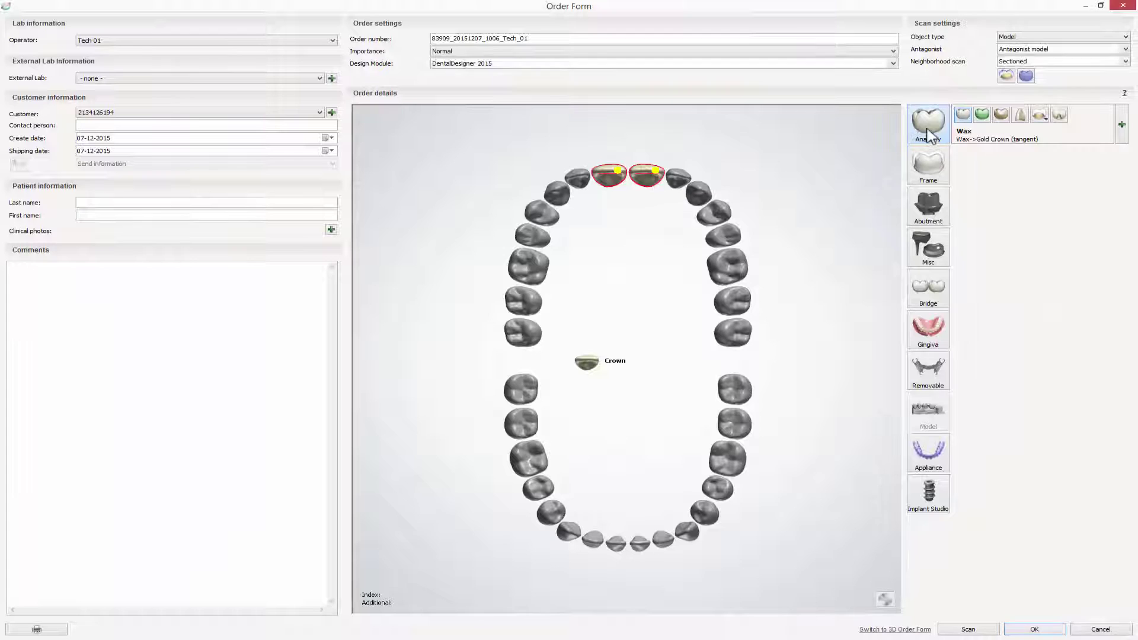
- Set material e.max CAD HT, shade A2 and scan type digital impression, then start adding a clinical photo
left_click(1106, 99)
left_click(1097, 112)
left_click(1105, 112)
left_click(1091, 137)
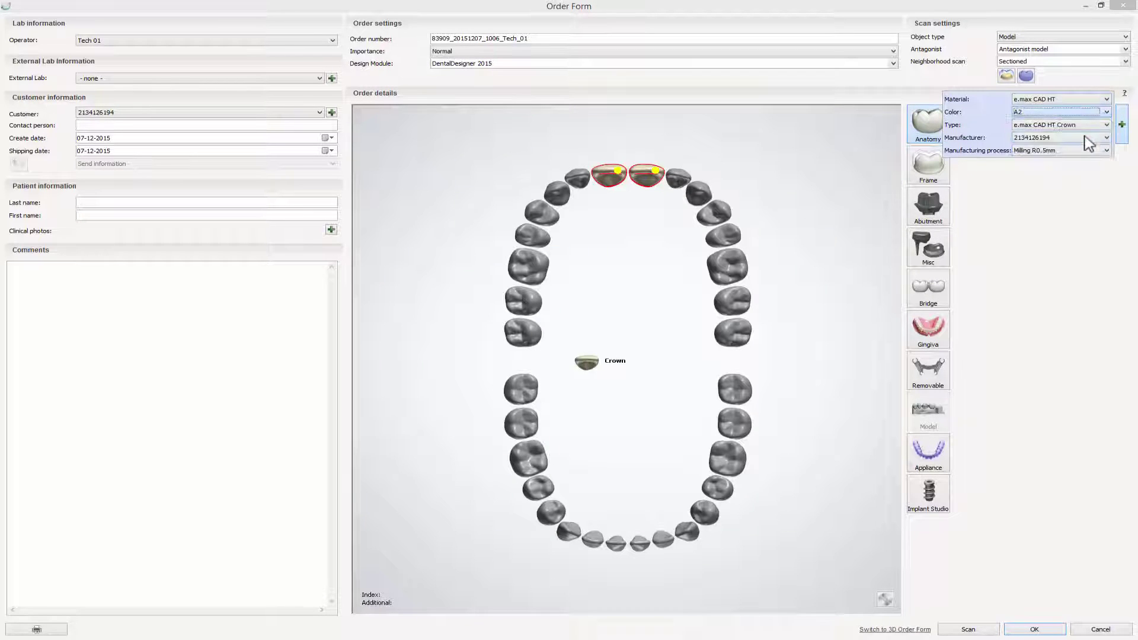
left_click(1125, 37)
left_click(1120, 49)
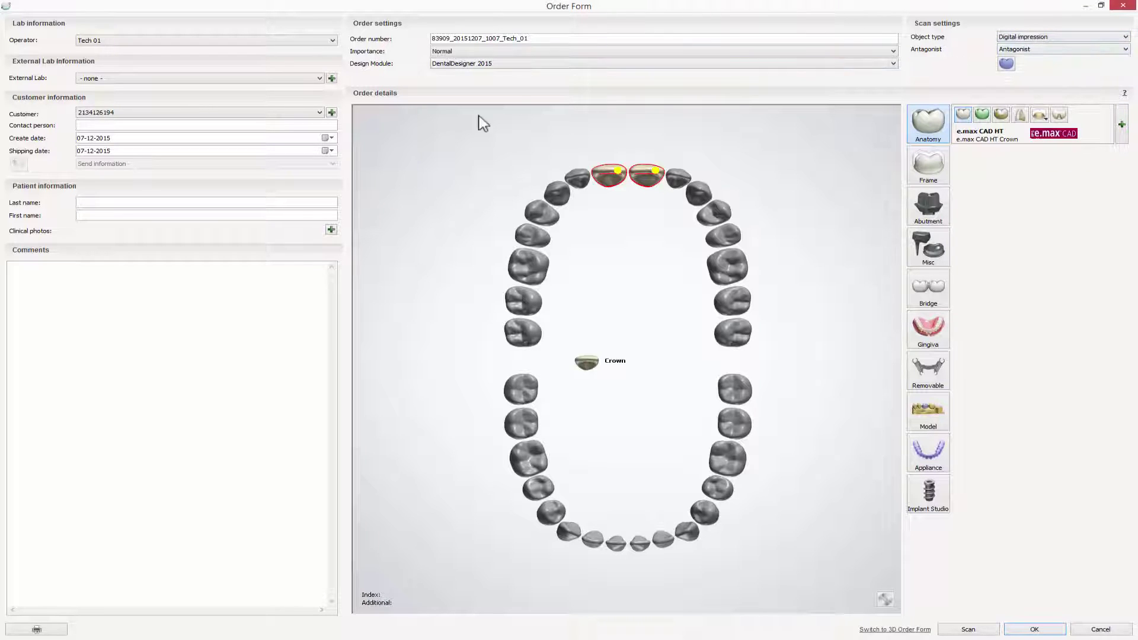
left_click(330, 229)
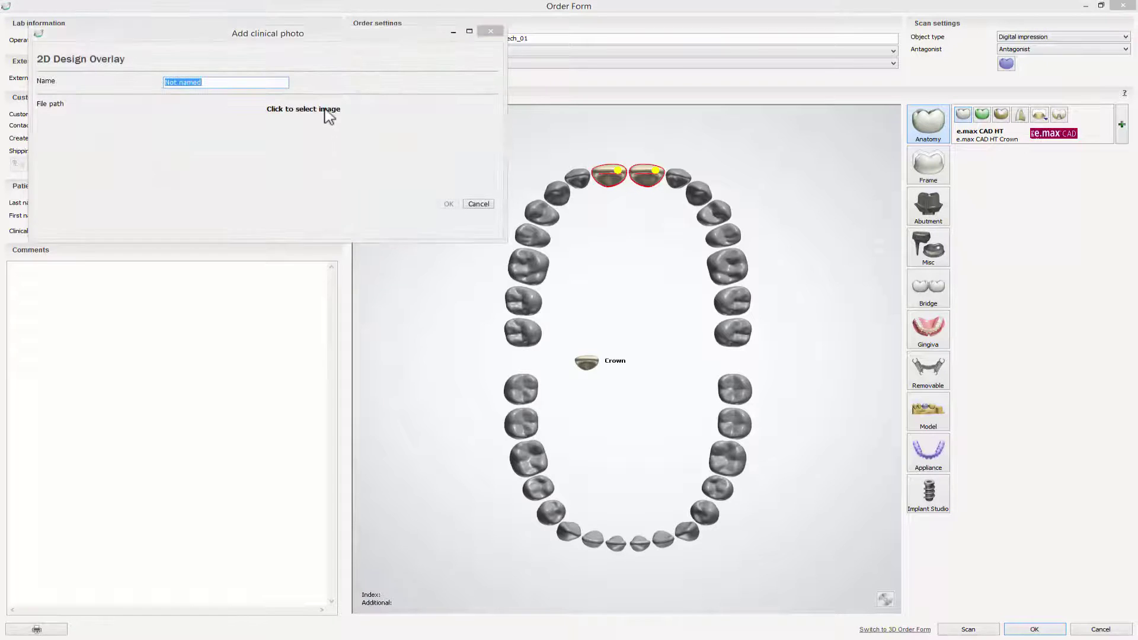
- Load the 'Smile visible teeth' image as the clinical photo
left_click(329, 112)
left_click(773, 432)
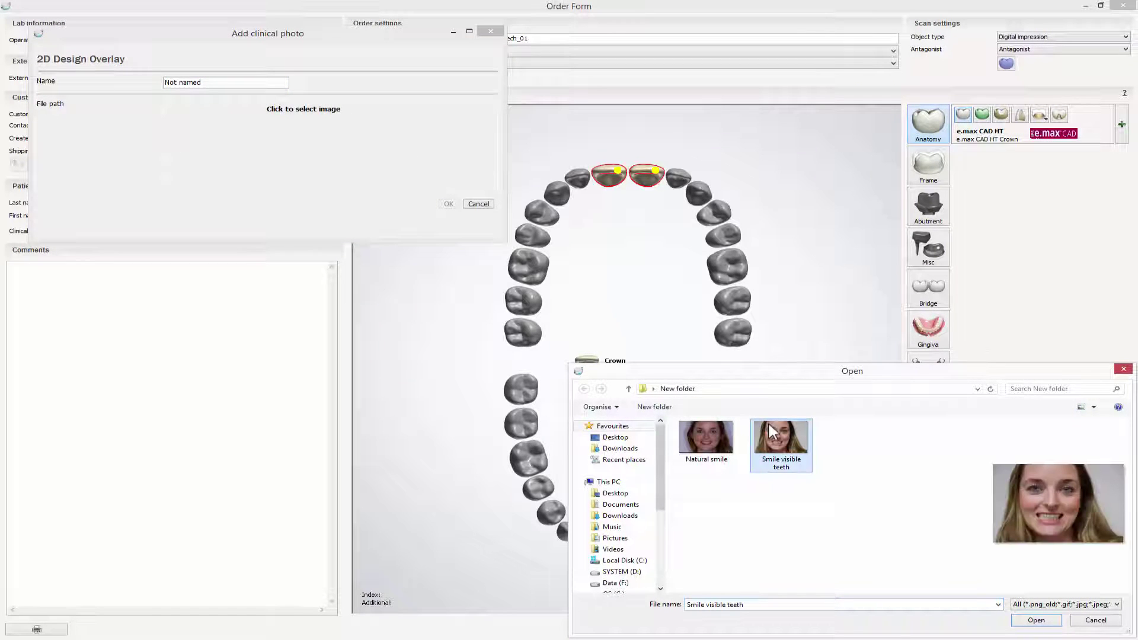
left_click(1036, 621)
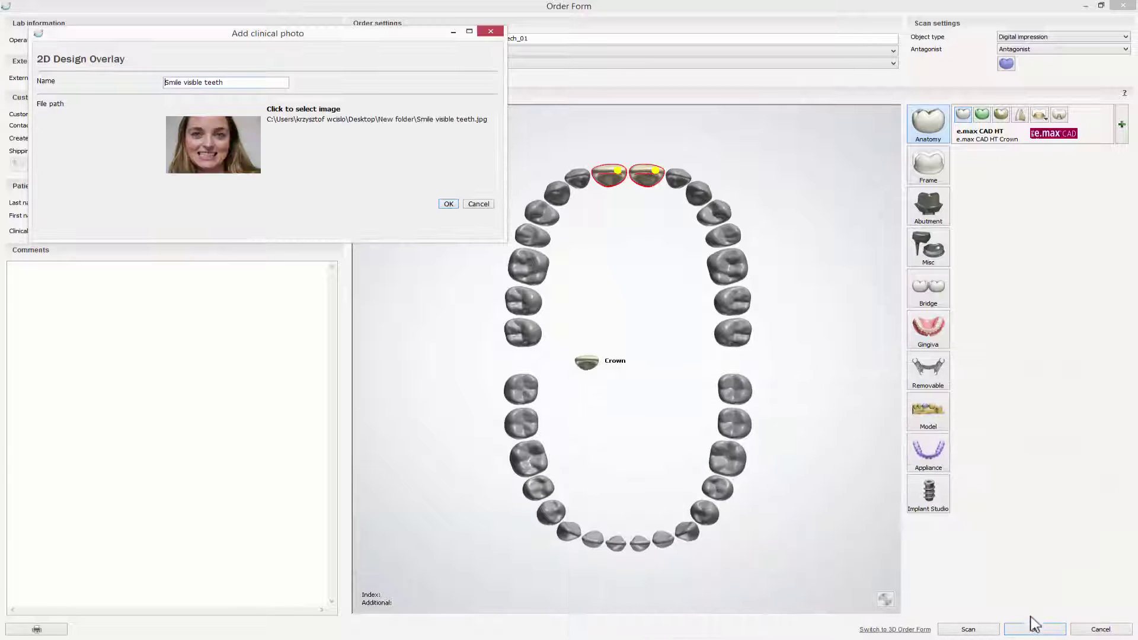
- Add the smile photo and the Natural smile photo to the order, then confirm the Order Form
left_click(447, 203)
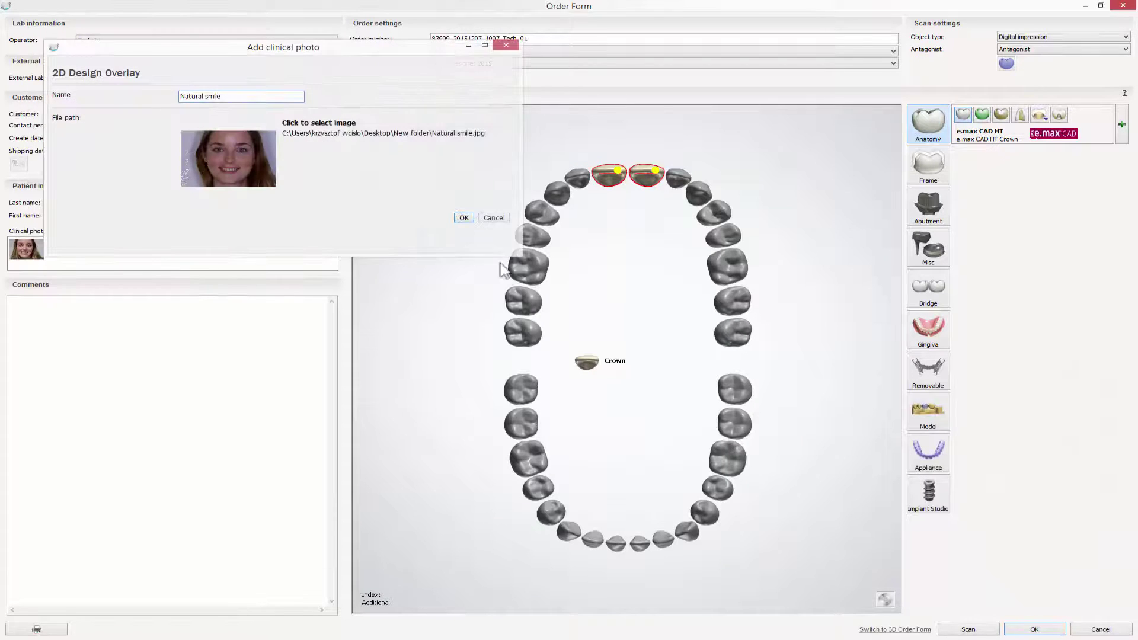
left_click(465, 219)
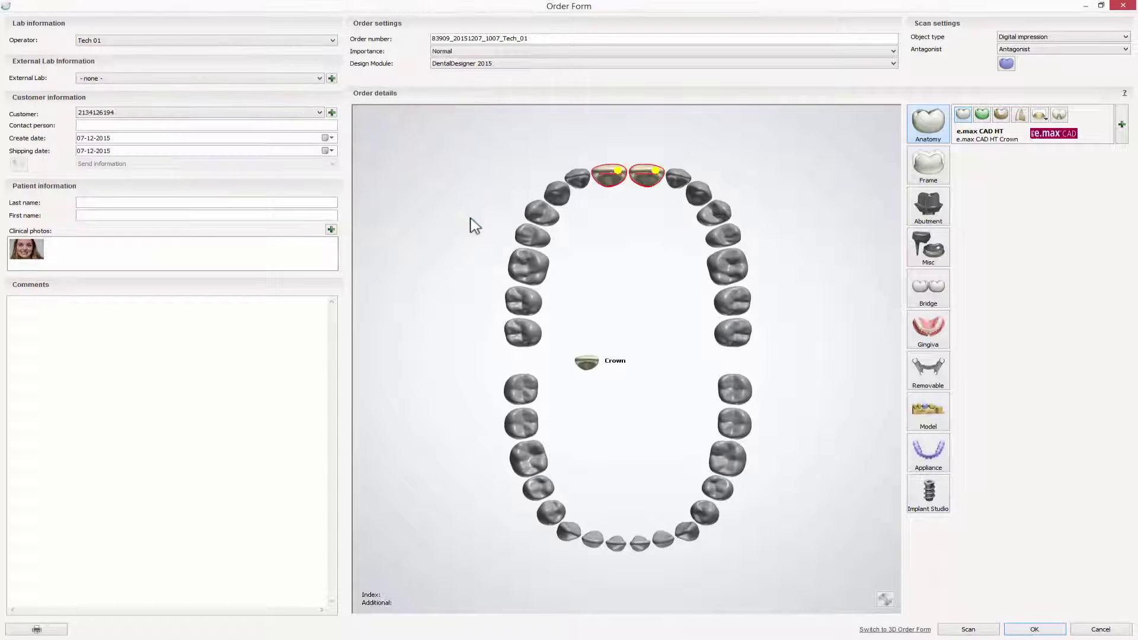
left_click(1041, 630)
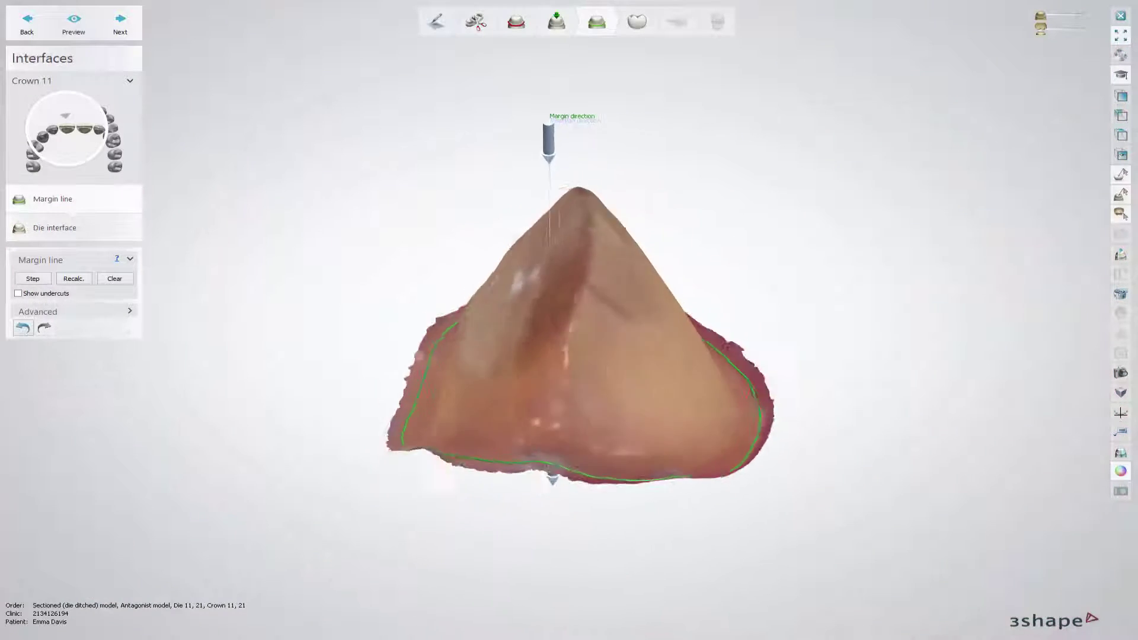
- Accept the margin lines for crowns 11 and 21 and advance to Anatomy design
left_click(120, 24)
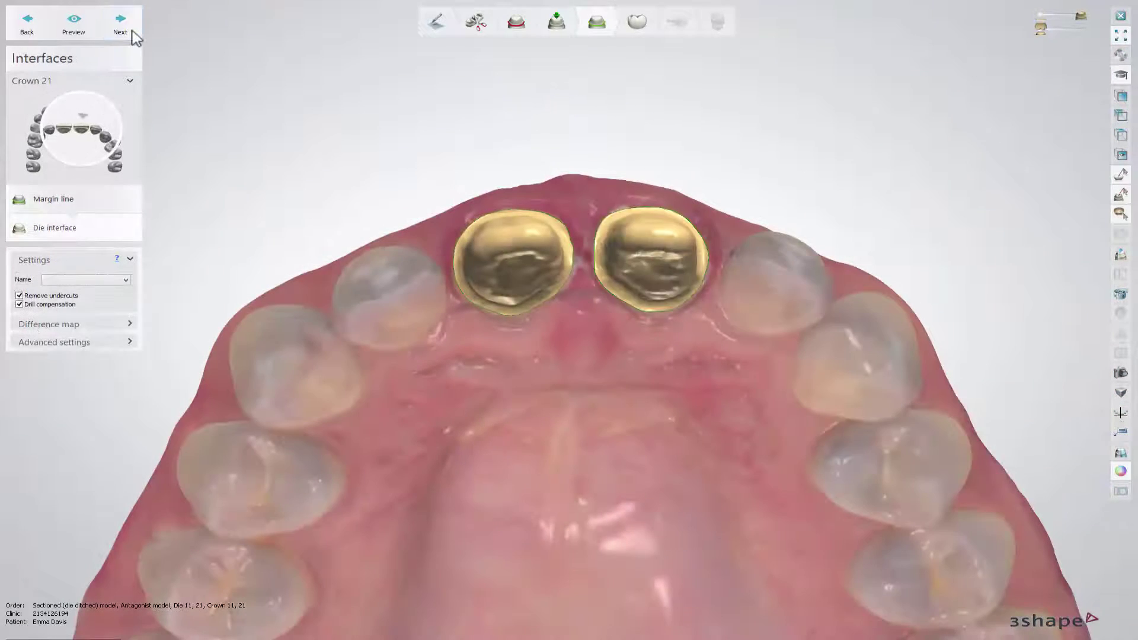
left_click(120, 24)
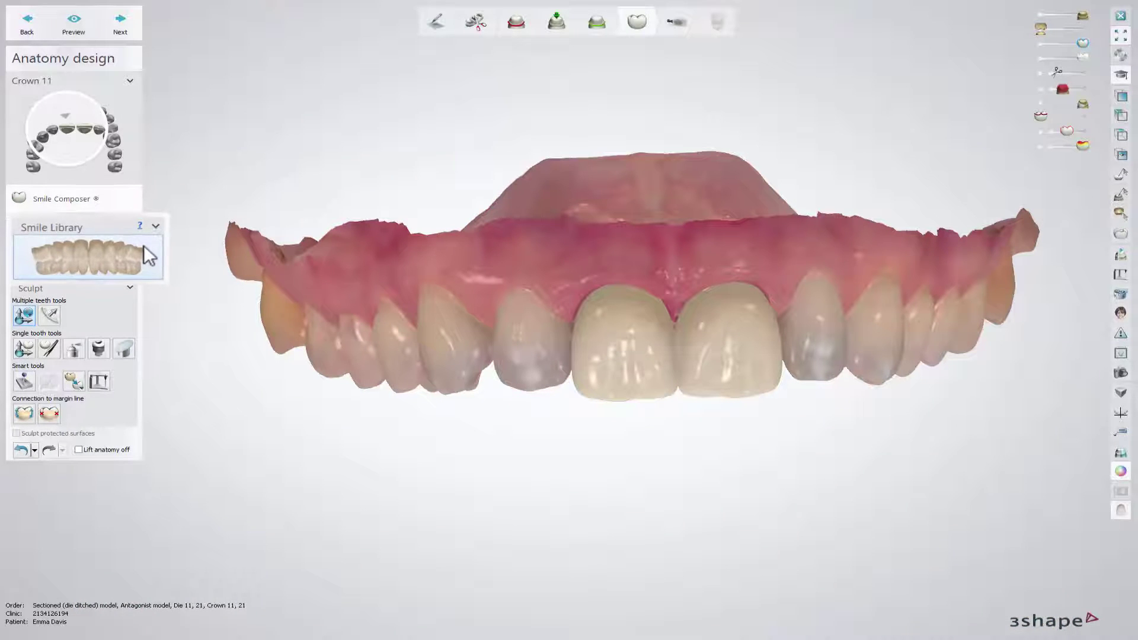
- Apply a VITA tooth set from the Smile Library and shift a crown about 0.62 mm
left_click(144, 245)
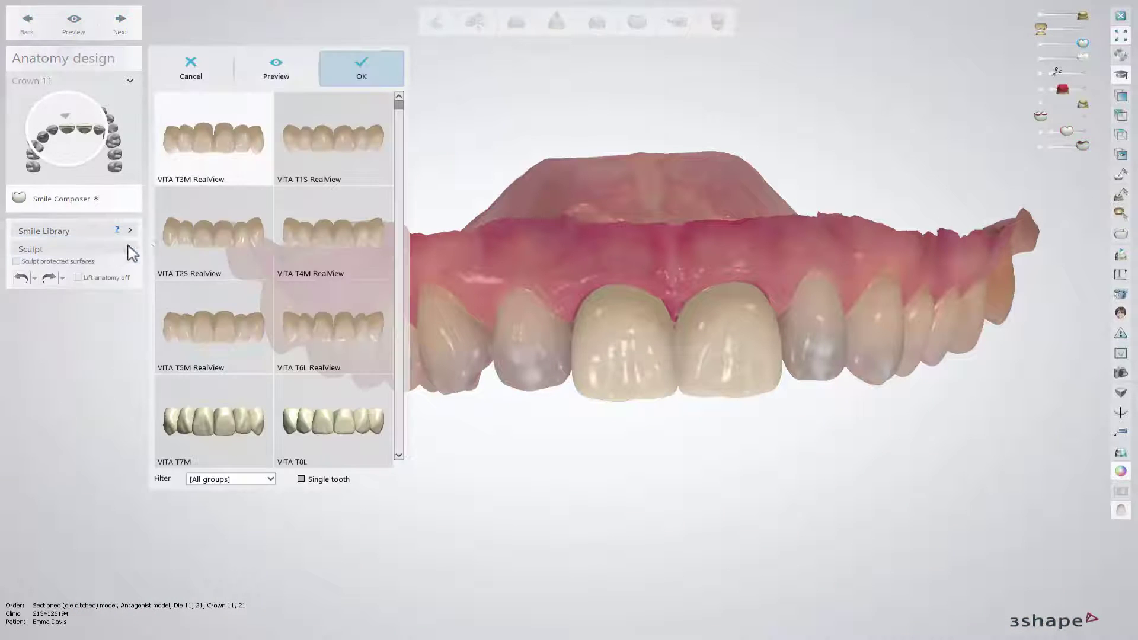
mouse_move(397, 107)
left_mouse_down()
mouse_move(393, 172)
mouse_move(402, 116)
left_mouse_up()
left_click(370, 81)
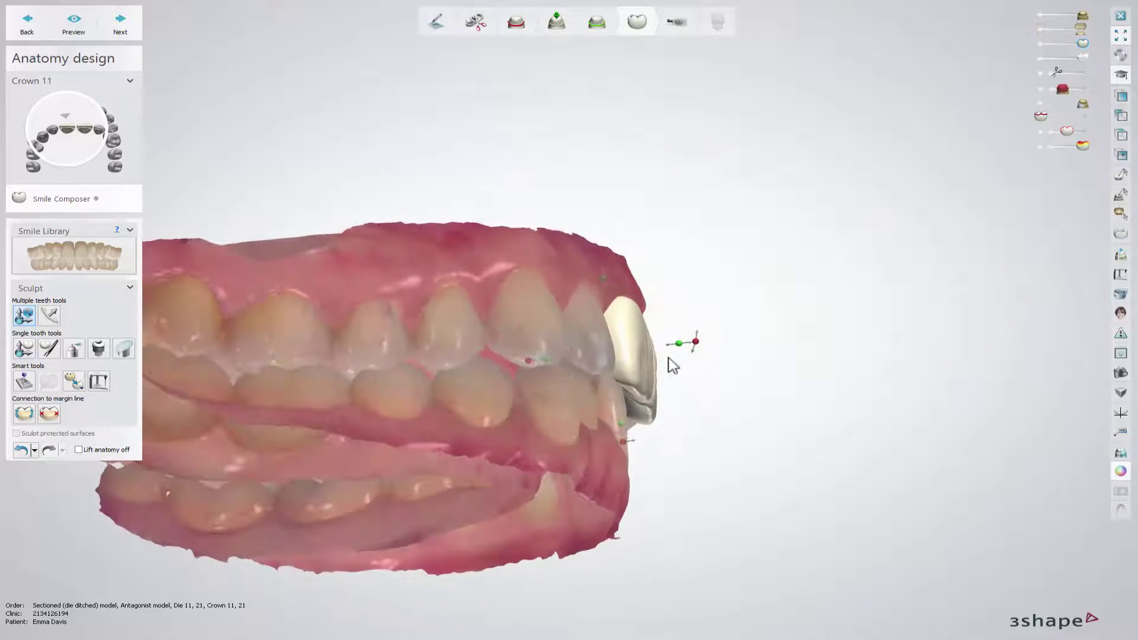
left_click_drag(543, 357, 553, 356)
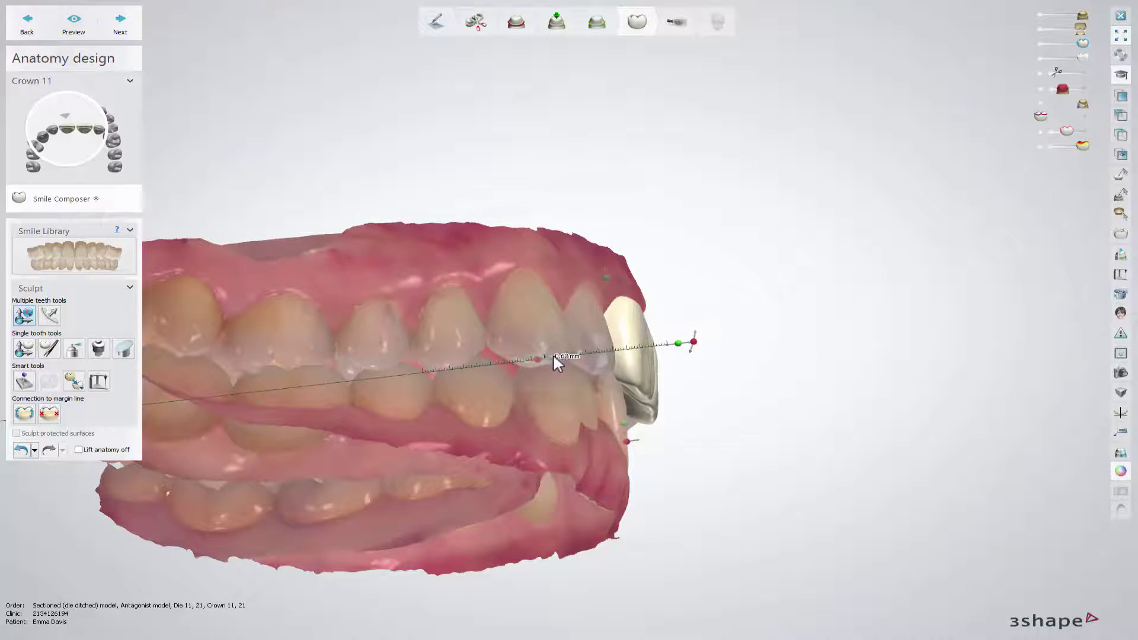
left_click(1121, 314)
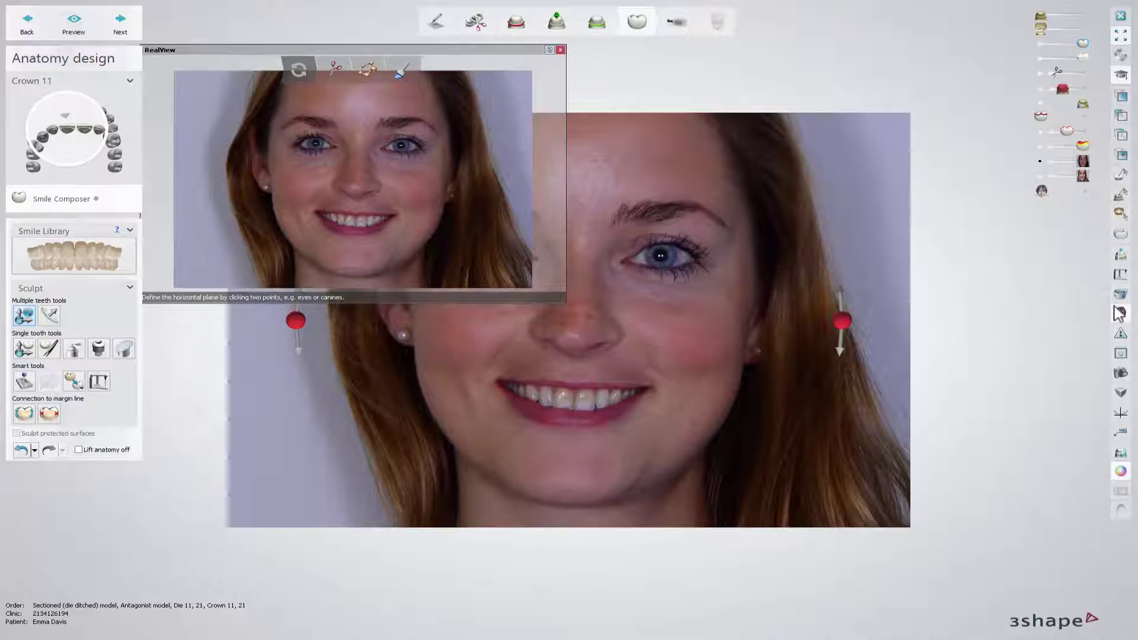
- Switch RealView to the face photo showing the teeth, zoom in and shrink the window
left_click(1118, 314)
left_click(1040, 176)
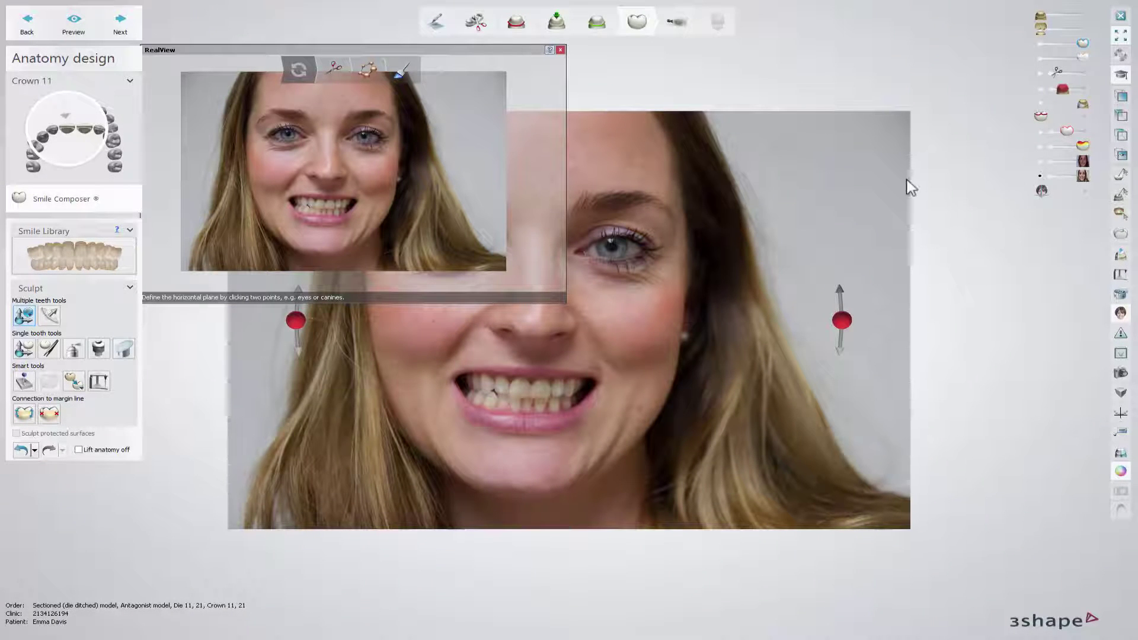
scroll(366, 184, "up", 2)
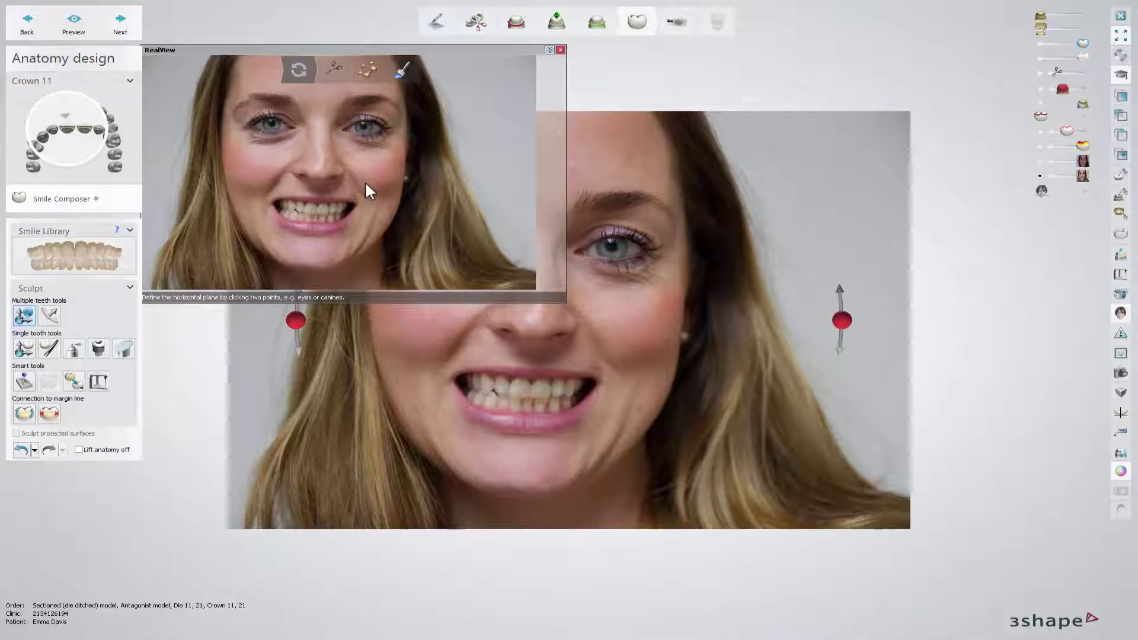
left_click_drag(311, 44, 374, 43)
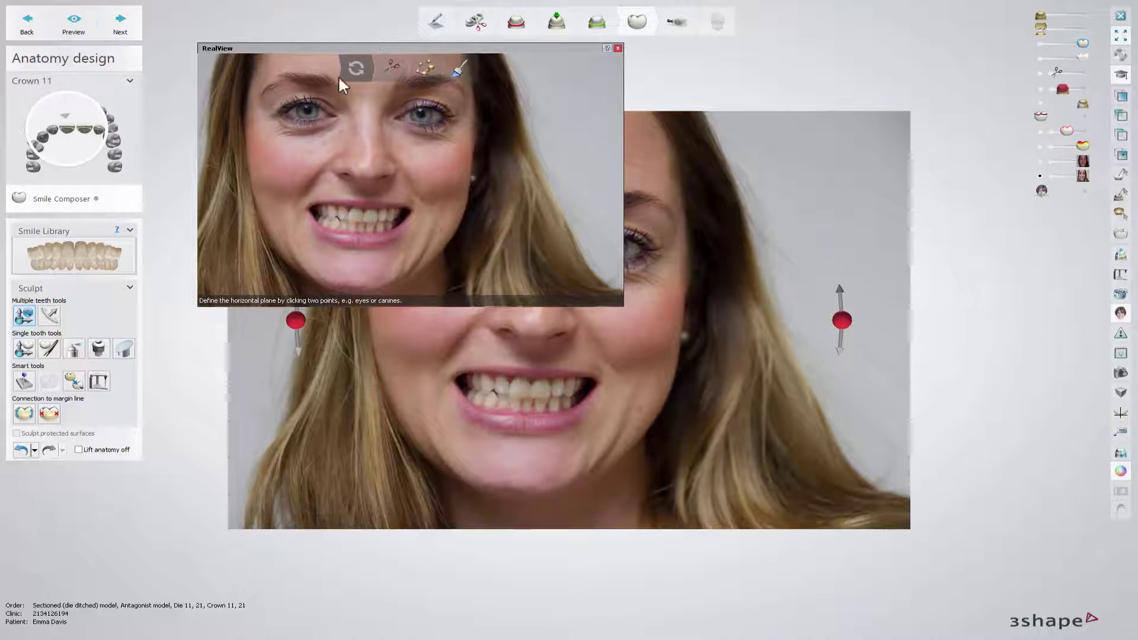
- Mark both pupils and level the horizontal eye line on the photo
left_click(308, 109)
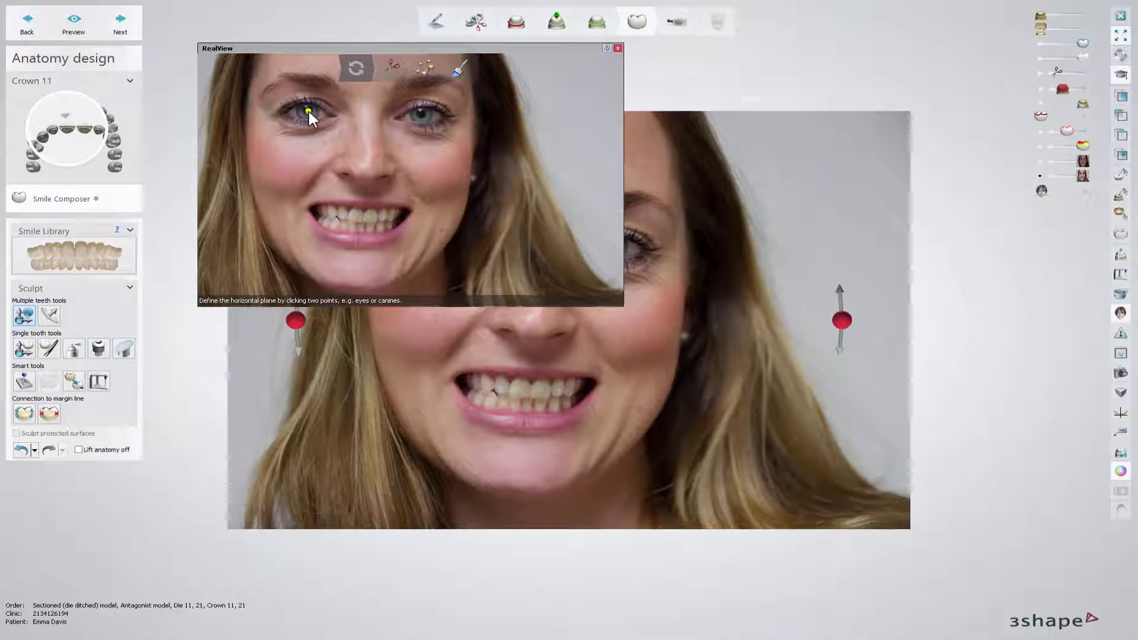
left_click(418, 112)
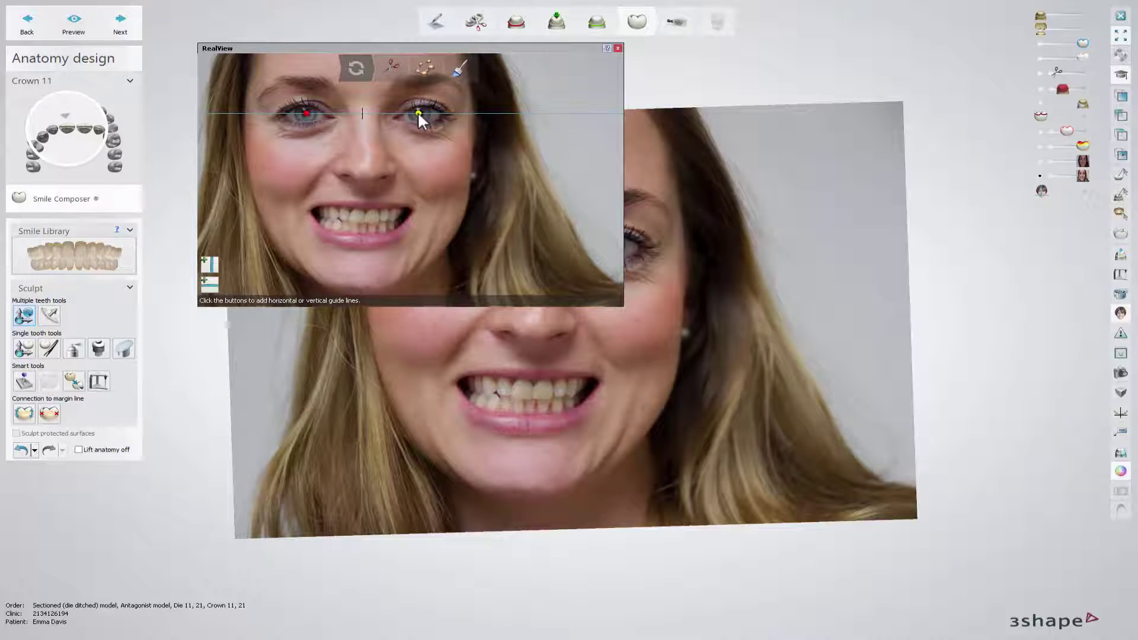
left_click_drag(419, 113, 419, 113)
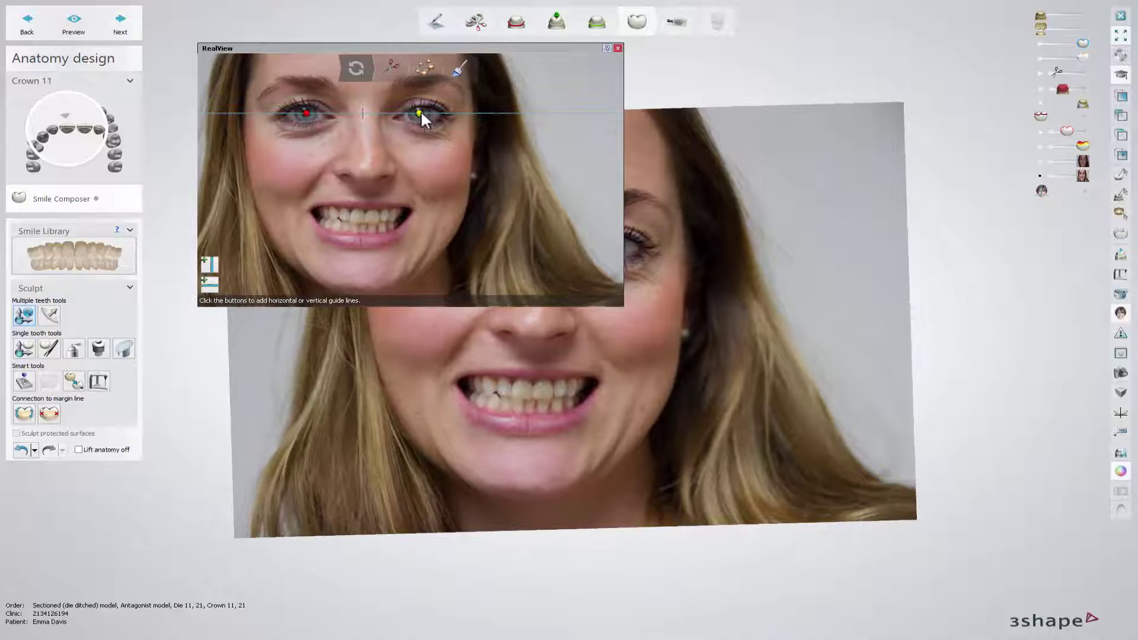
left_click_drag(398, 111, 398, 112)
- Place a horizontal guide line across the teeth and a vertical line at the face midline
left_click(210, 284)
left_click(332, 217)
left_click(210, 263)
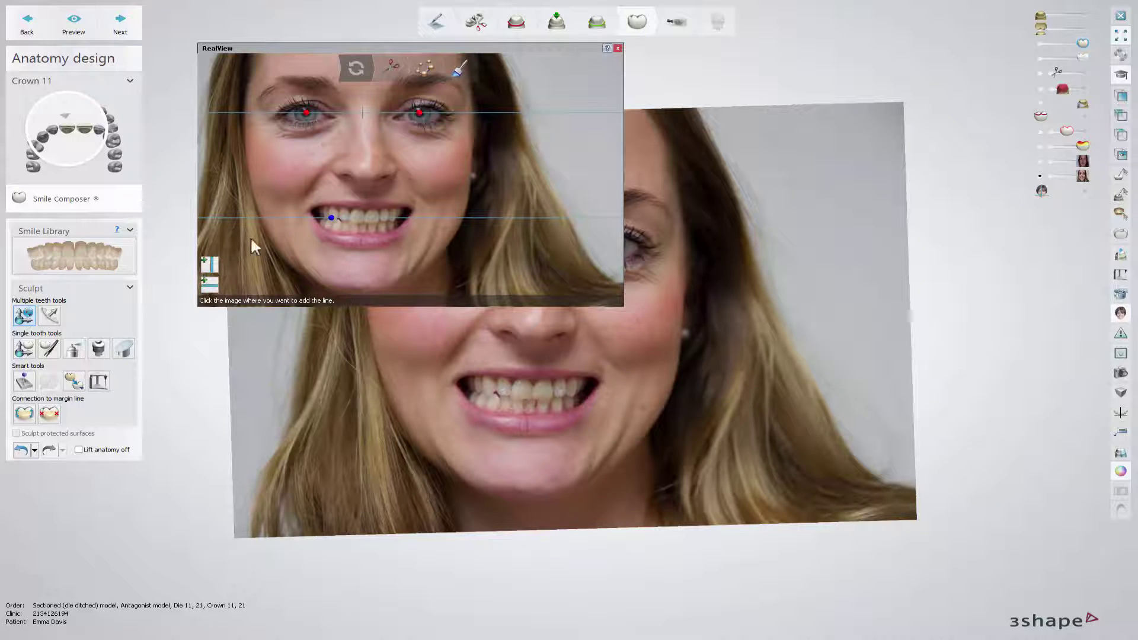
left_click(365, 112)
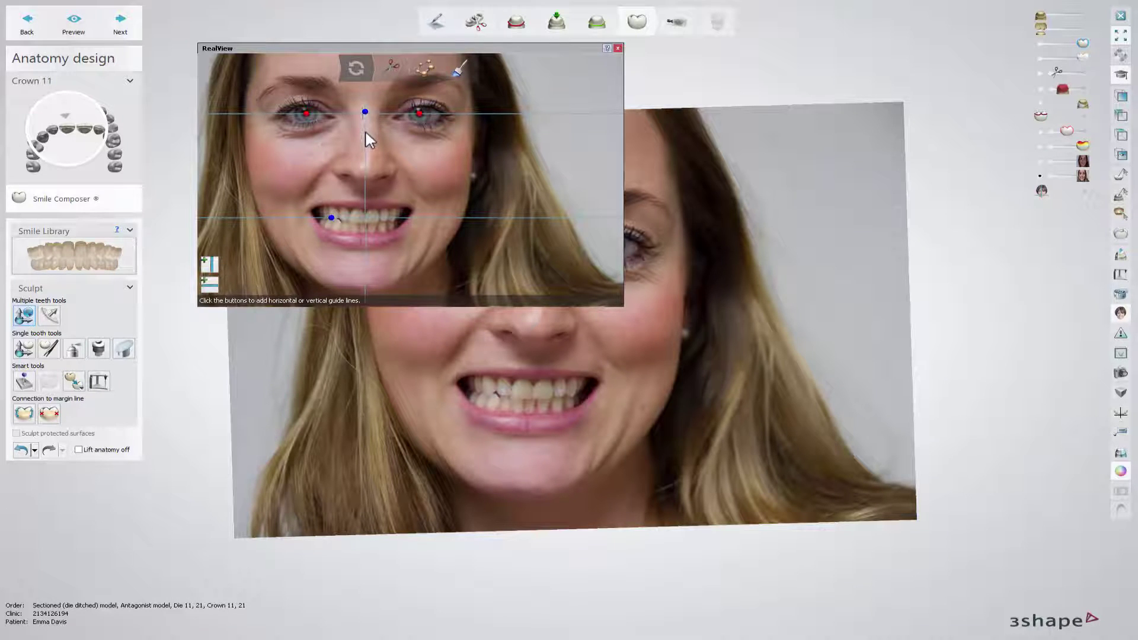
- Delete the vertical midline and the lip-level guide line
right_click(368, 136)
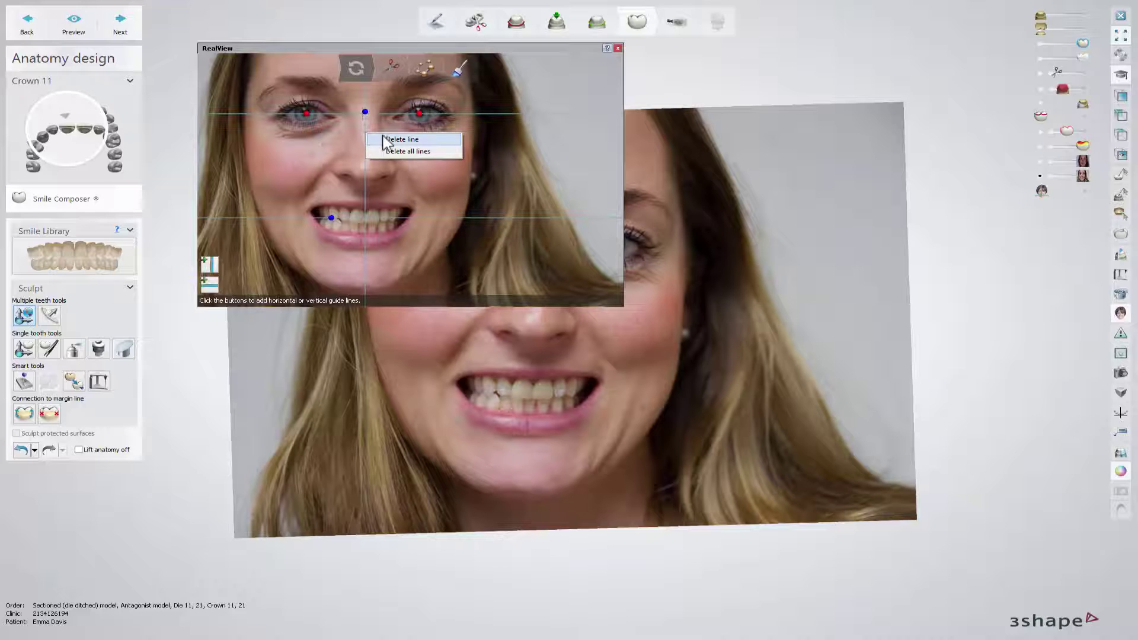
left_click(392, 139)
right_click(385, 218)
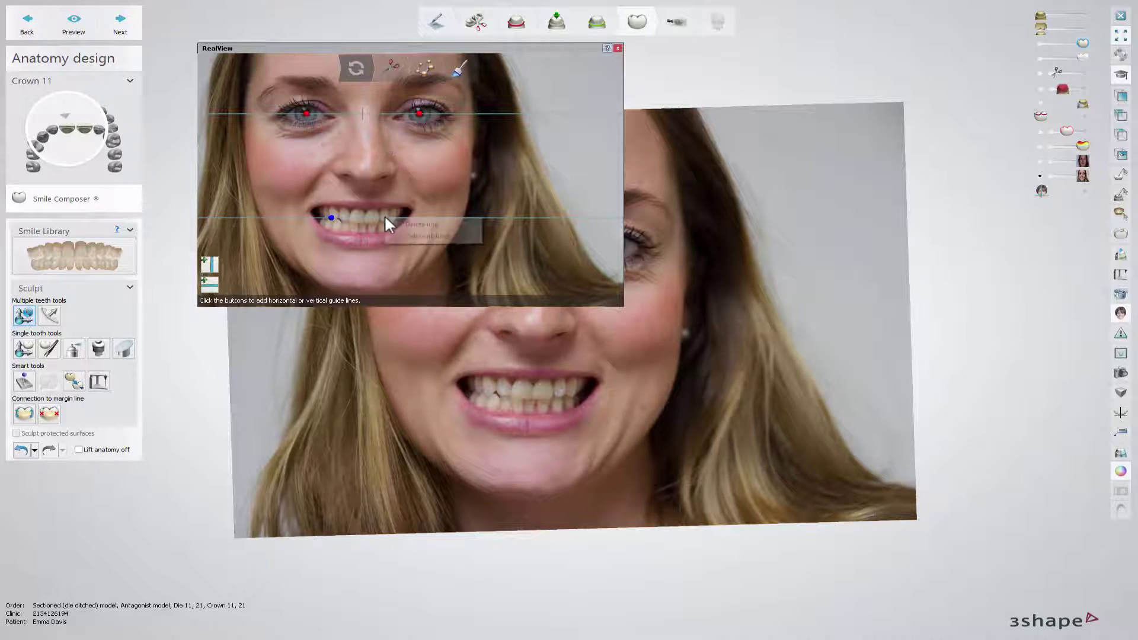
left_click(407, 224)
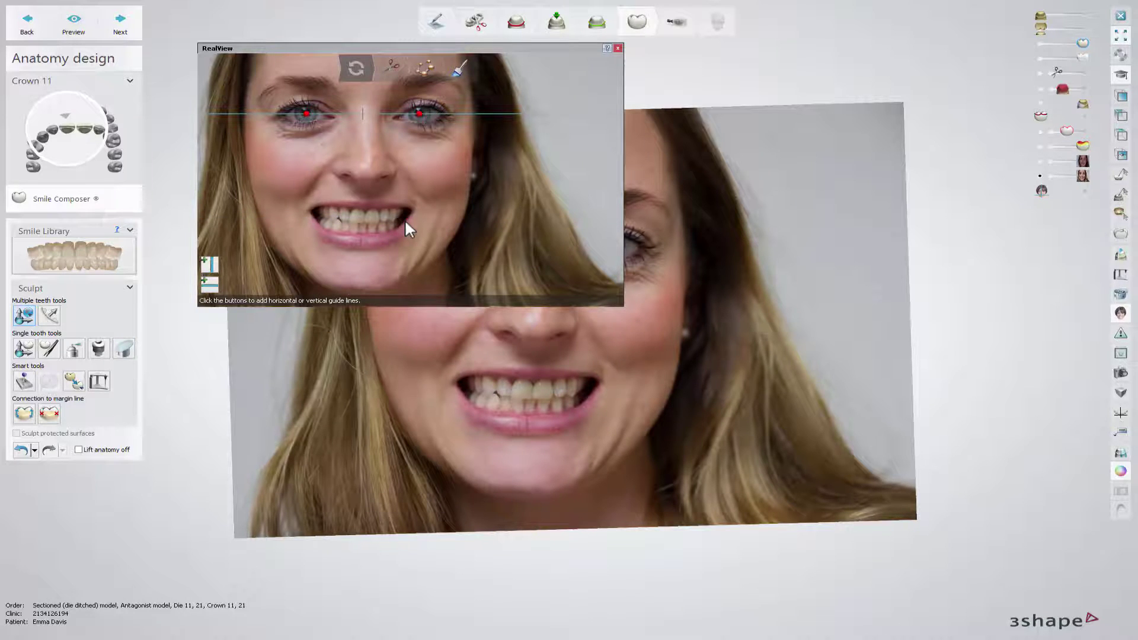
- Zoom in and trace a closed outline around the visible teeth and gums
left_click(385, 69)
scroll(352, 215, "up", 5)
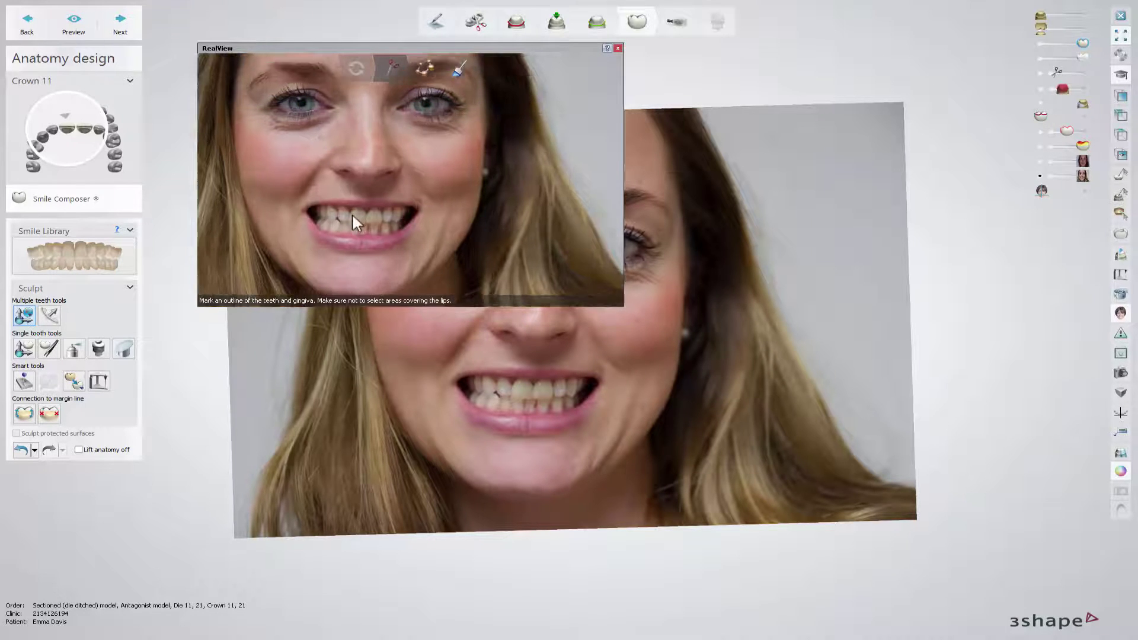
scroll(352, 216, "up", 1)
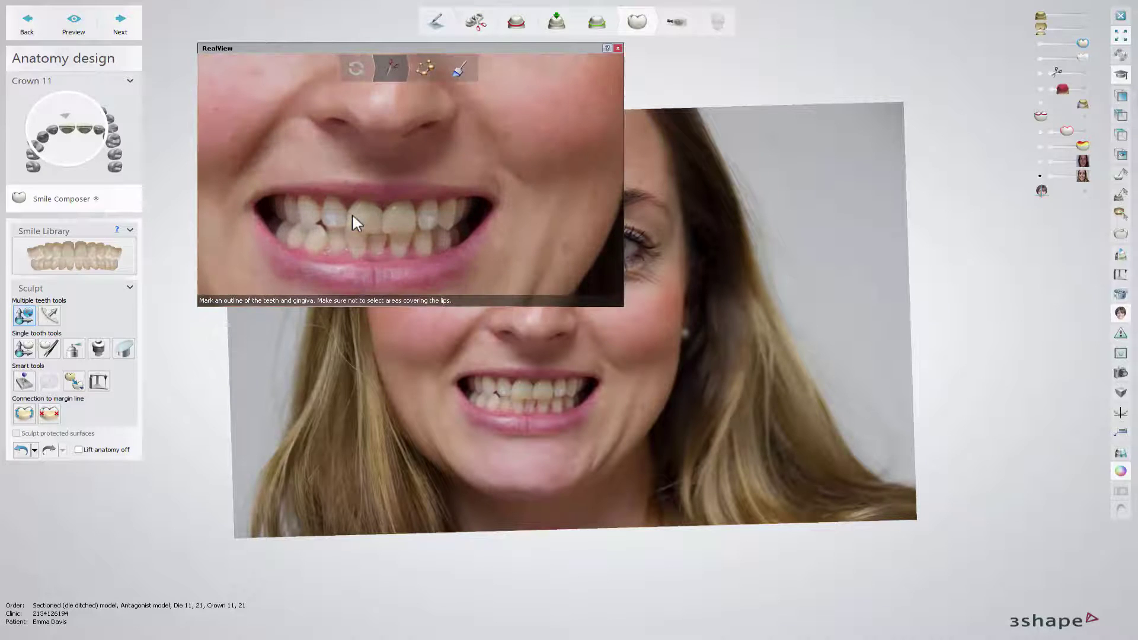
scroll(352, 220, "up", 1)
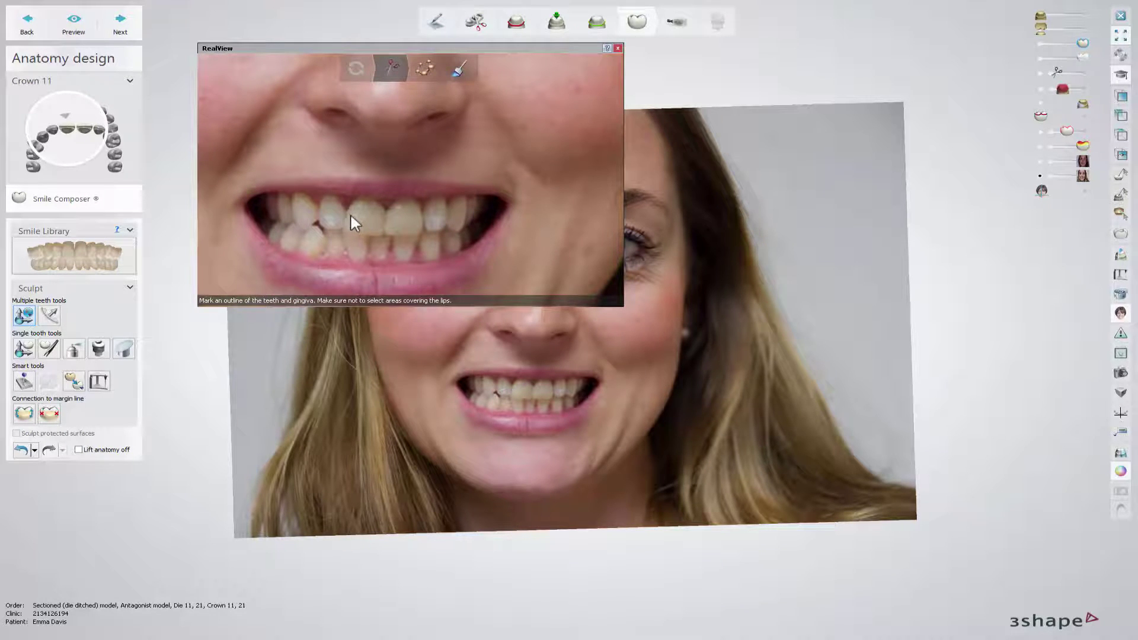
left_click(256, 194)
left_click(279, 191)
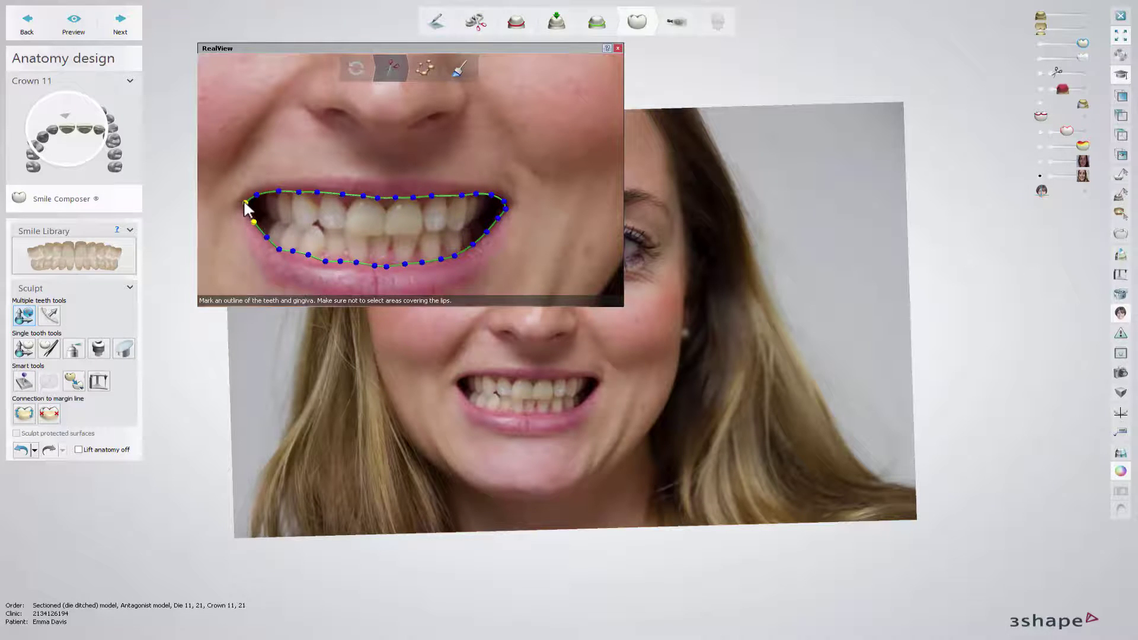
left_click_drag(243, 204, 244, 201)
right_click(245, 200)
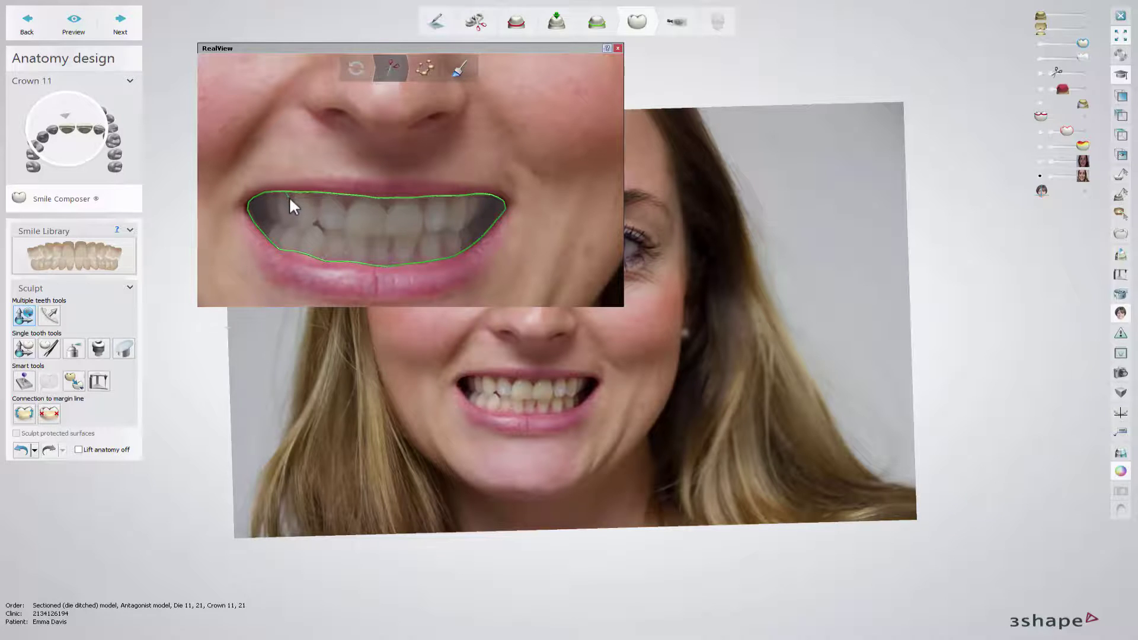
- Reshape the contour along the upper lip and pull it down between two teeth
mouse_move(299, 193)
left_mouse_down()
mouse_move(317, 205)
mouse_move(327, 190)
left_mouse_up()
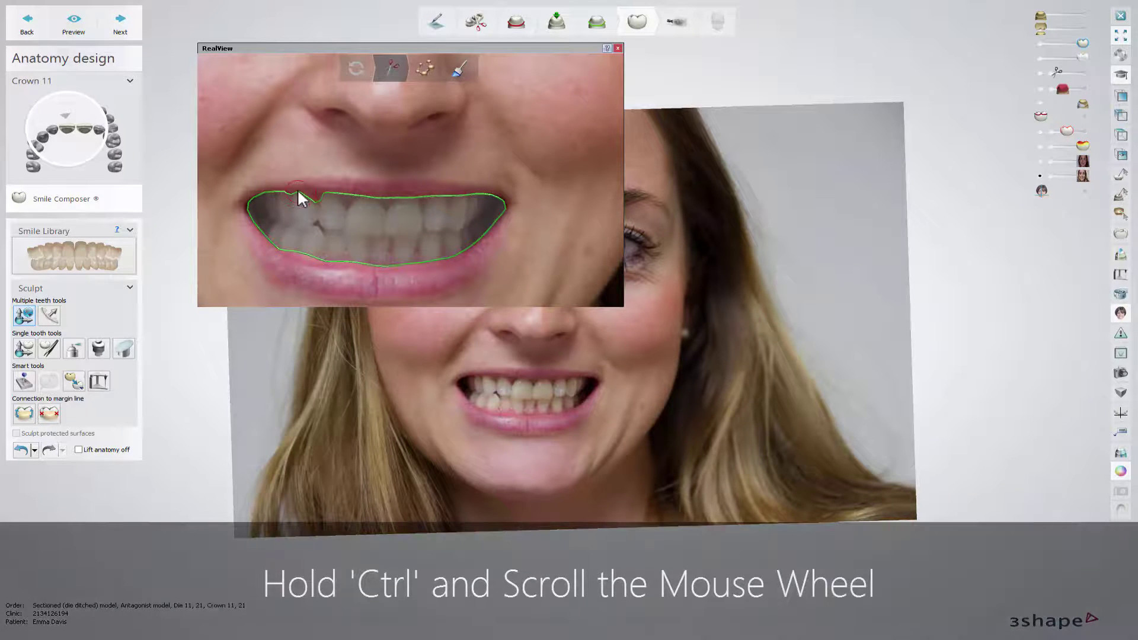
mouse_move(297, 190)
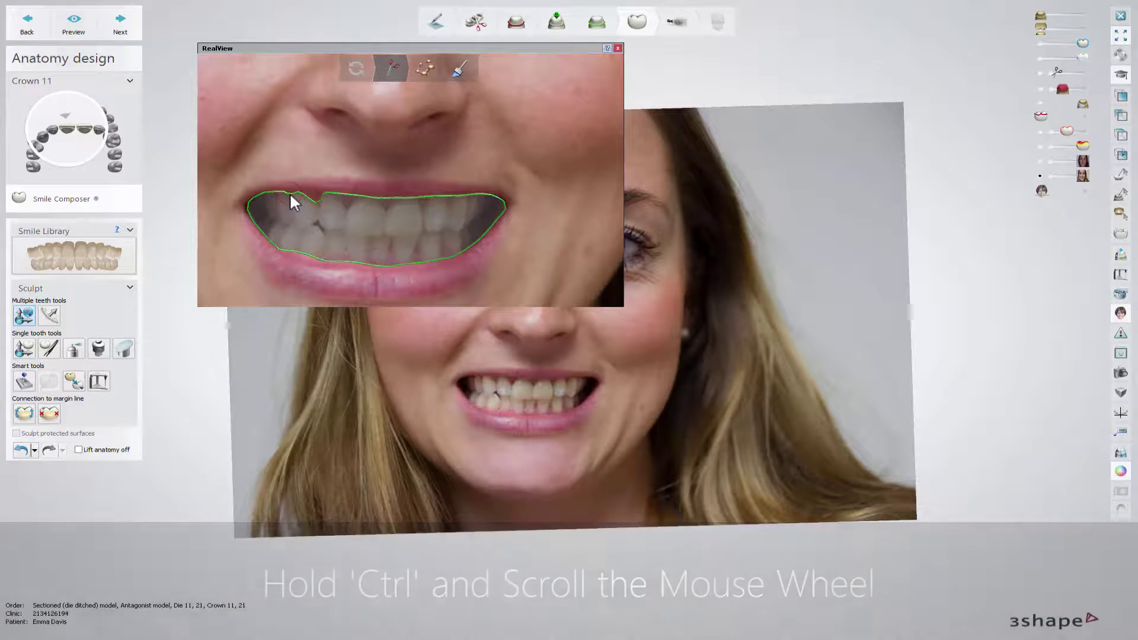
left_click_drag(335, 196, 346, 208)
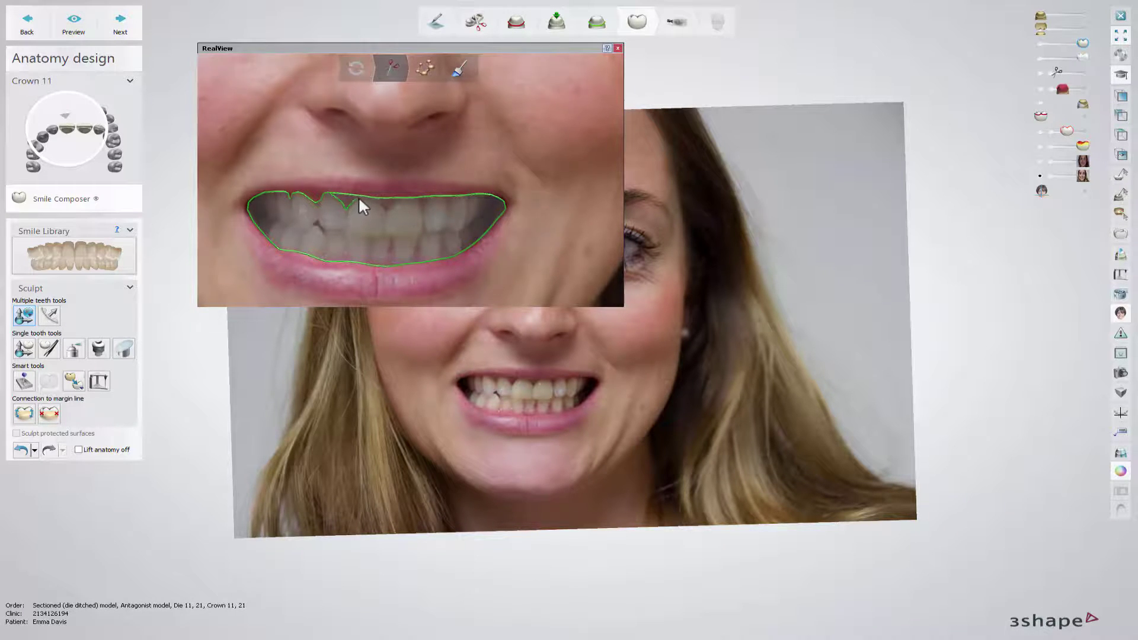
scroll(298, 201, "up", 3, "ctrl")
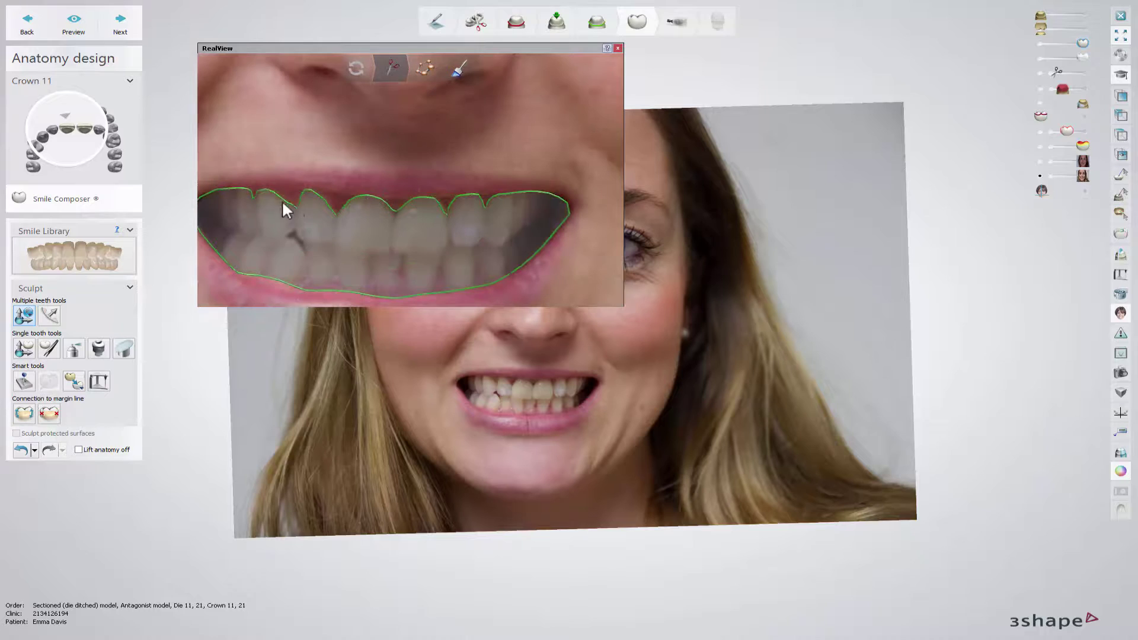
scroll(321, 209, "down", 3)
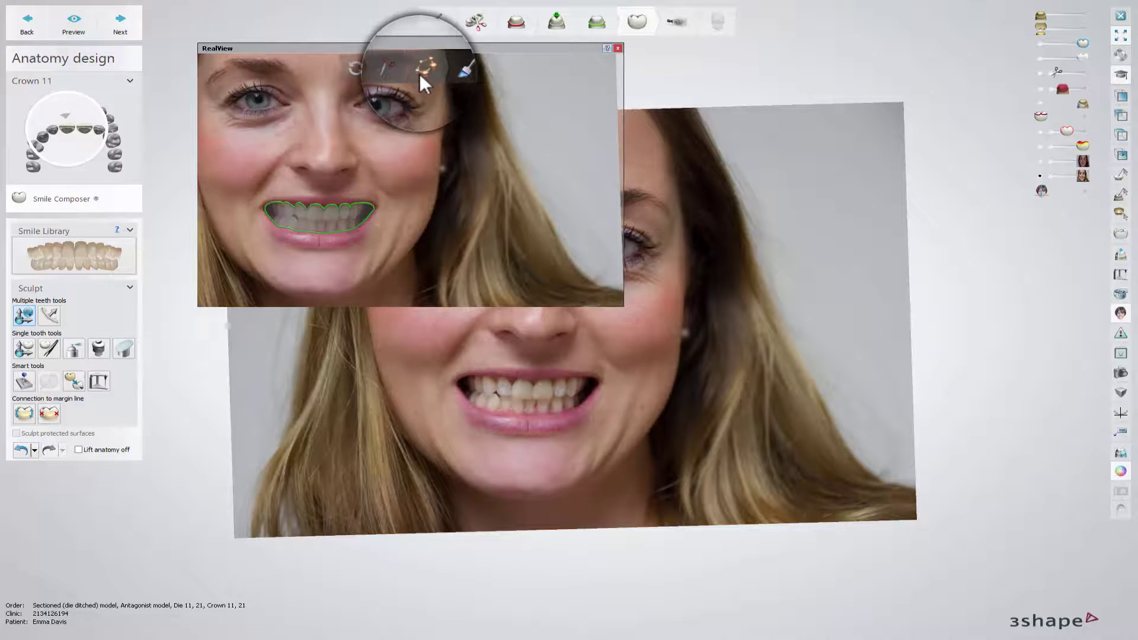
- Place four matching alignment points on the photo teeth and the upper jaw scan
left_click(420, 74)
left_click(319, 183)
left_click(592, 462)
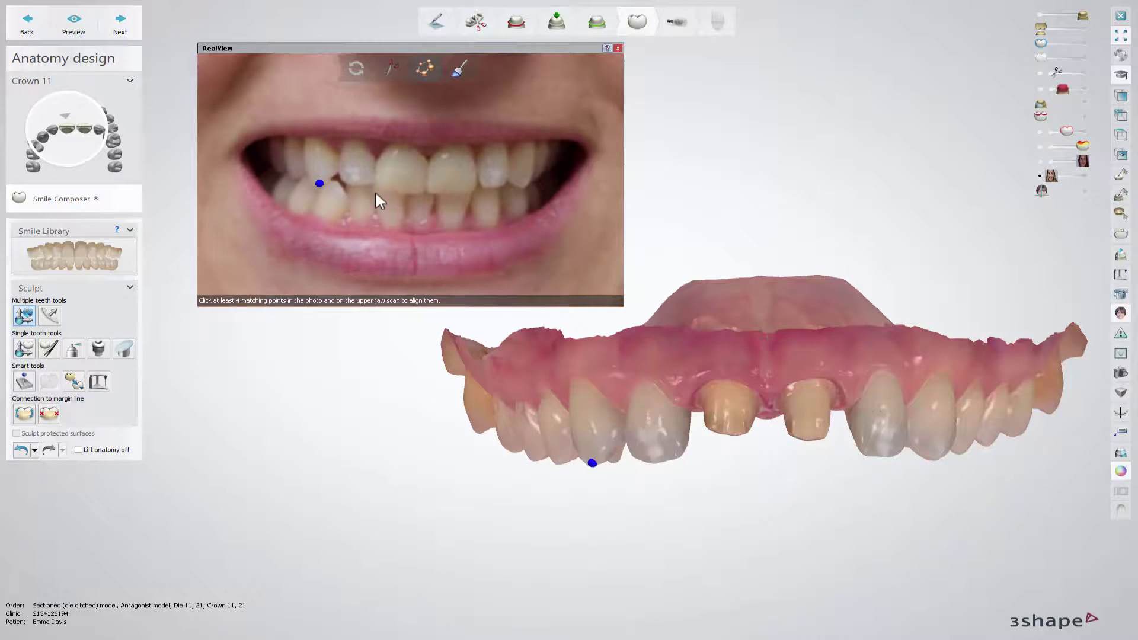
left_click(678, 453)
left_click(485, 185)
left_click(865, 451)
left_click(524, 185)
left_click(935, 459)
- Fade the face photo to reveal the scan and nudge an alignment point to refine the fit
mouse_move(1051, 176)
left_mouse_down()
mouse_move(1073, 181)
mouse_move(1060, 193)
left_mouse_up()
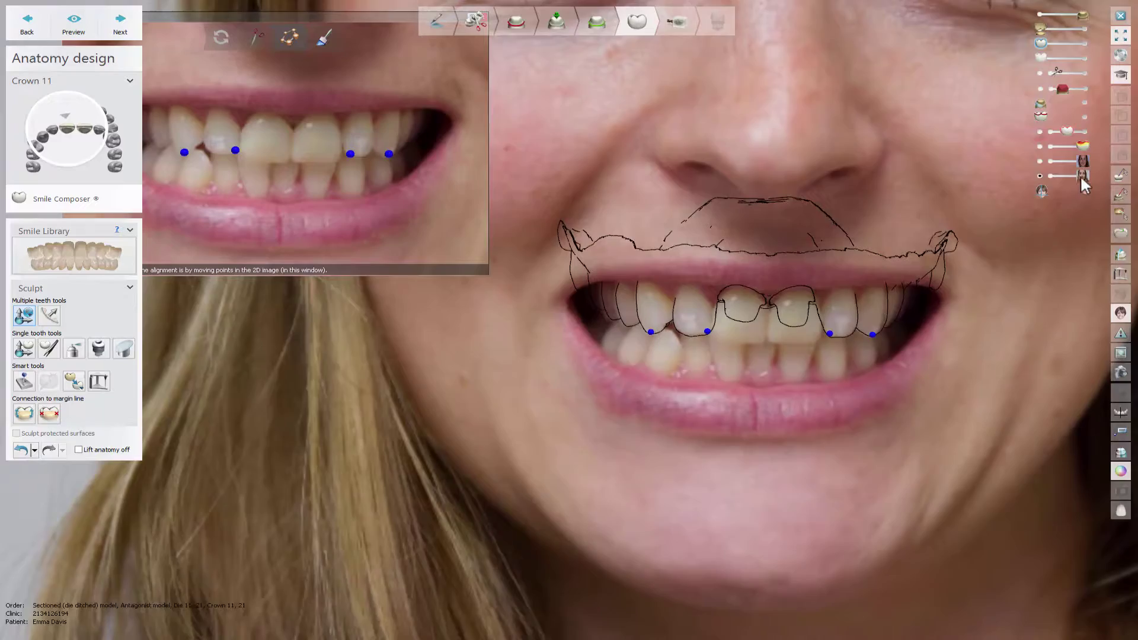
mouse_move(1080, 177)
left_mouse_down()
mouse_move(1062, 181)
mouse_move(1084, 185)
left_mouse_up()
left_click_drag(873, 332, 873, 331)
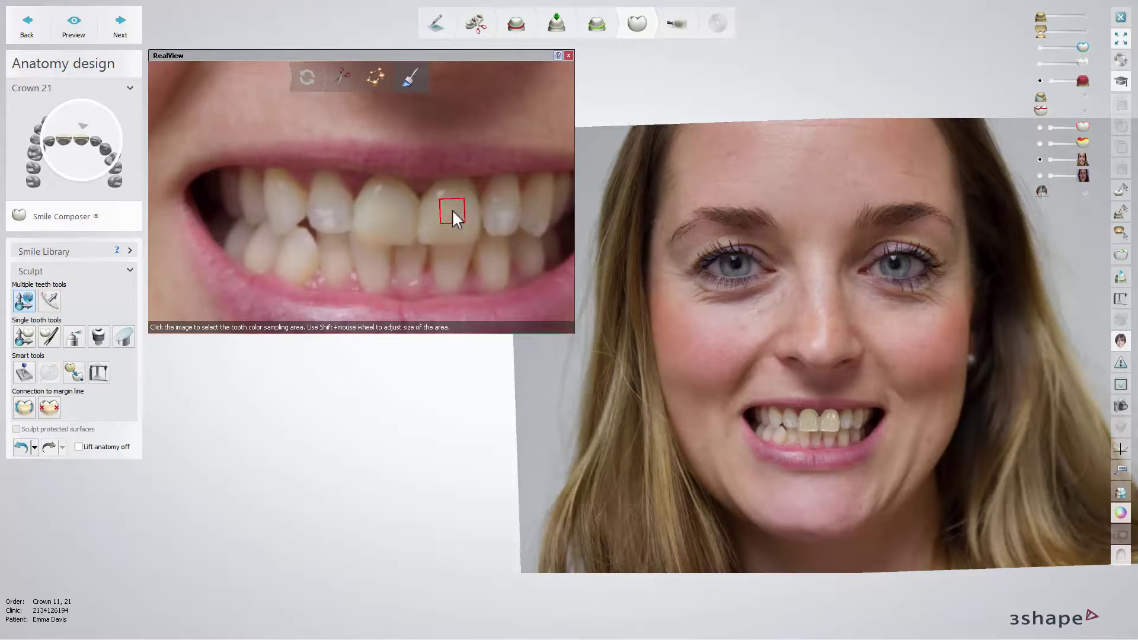
- Nudge the crown's incisal landmark slightly while previewing the shade-tinted crowns on the smile
scroll(453, 204, "down", 2, "shift")
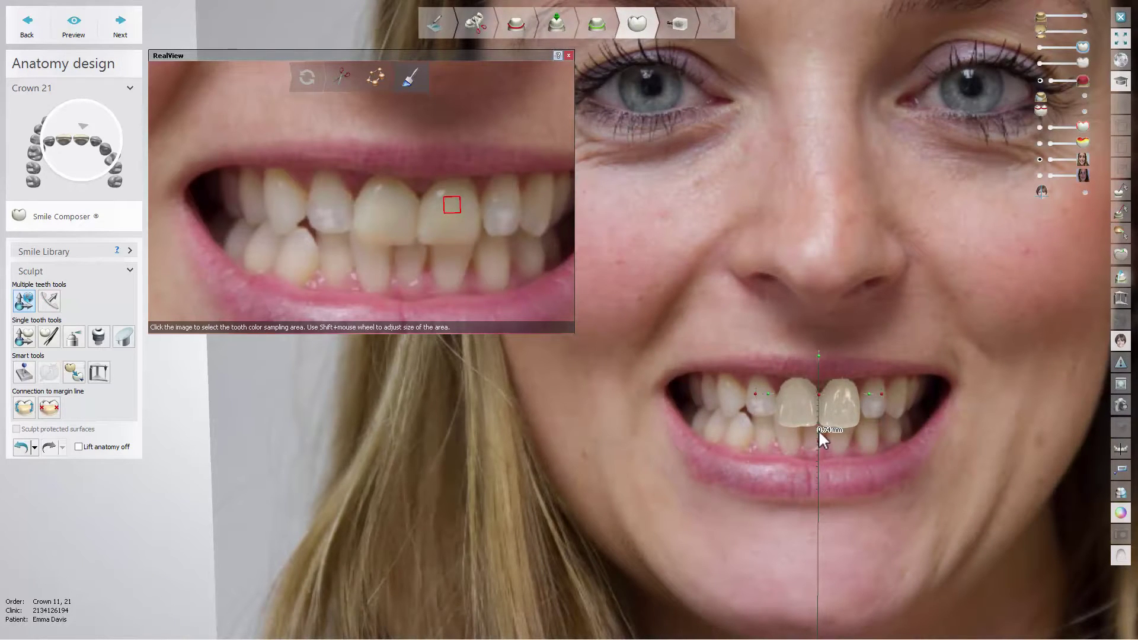
left_click_drag(768, 393, 767, 393)
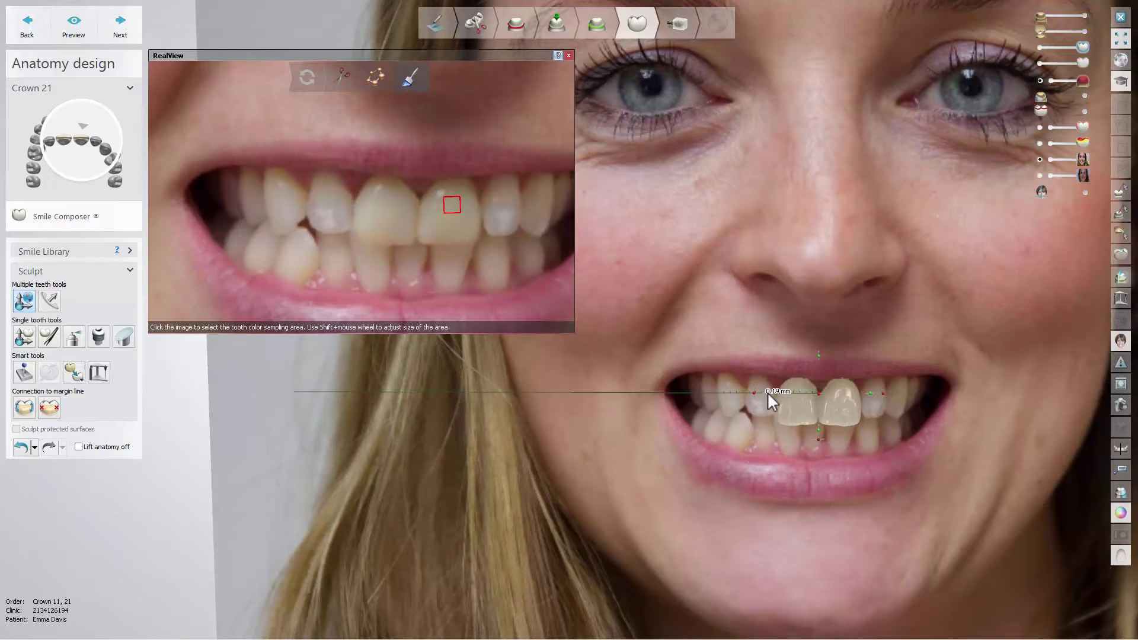